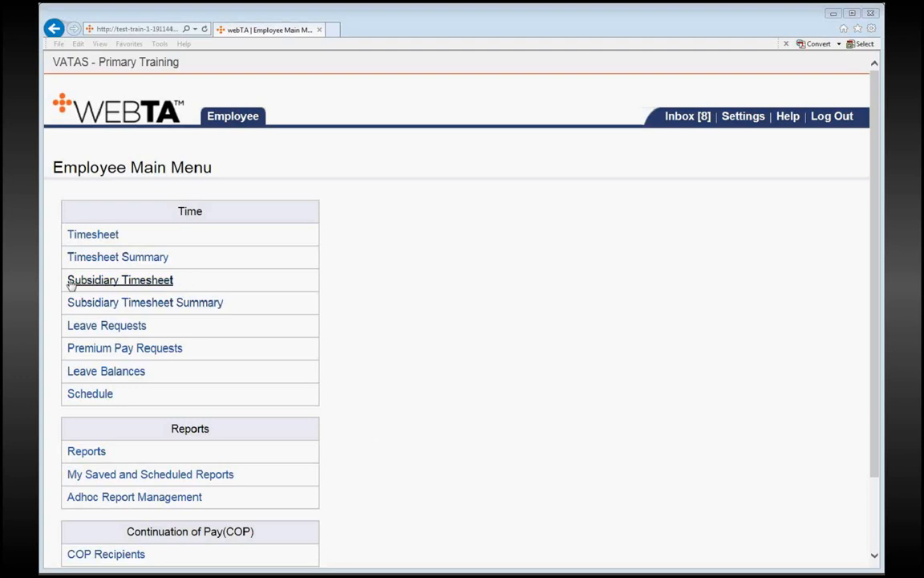
- Open the subsidiary timesheet and apply the scheduled tour to Tuesday 02/09
{"action": "left_click", "coordinate": [138, 286]}
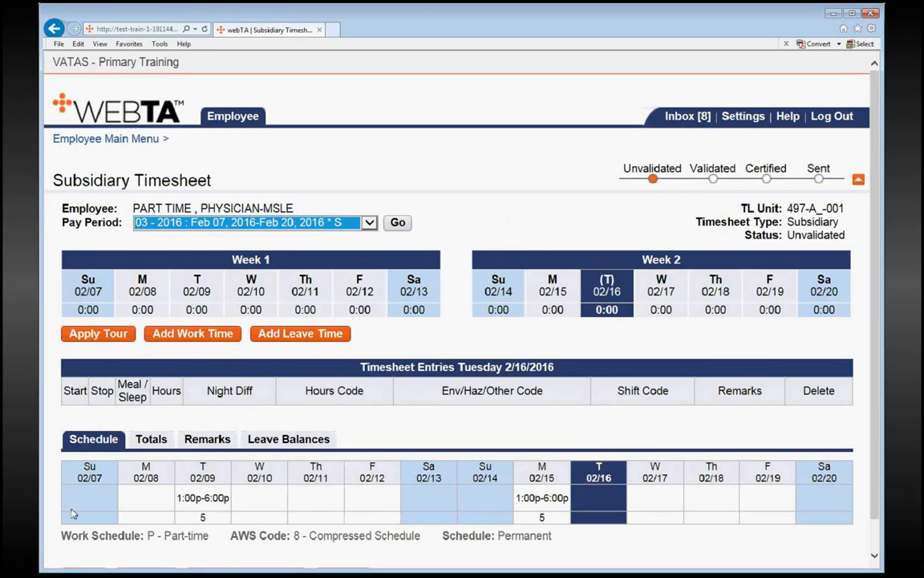
{"action": "mouse_move", "coordinate": [189, 498]}
{"action": "mouse_move", "coordinate": [546, 501]}
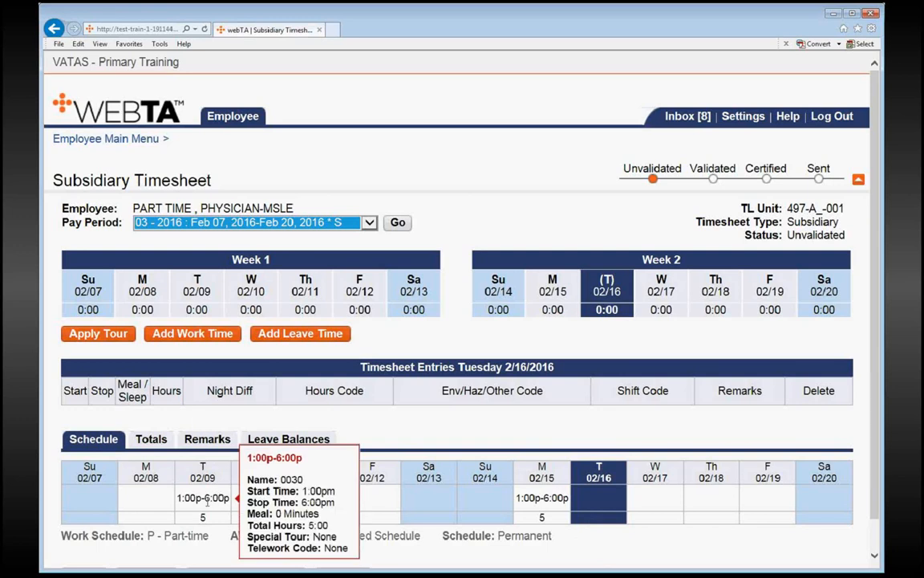
{"action": "left_click", "coordinate": [200, 294]}
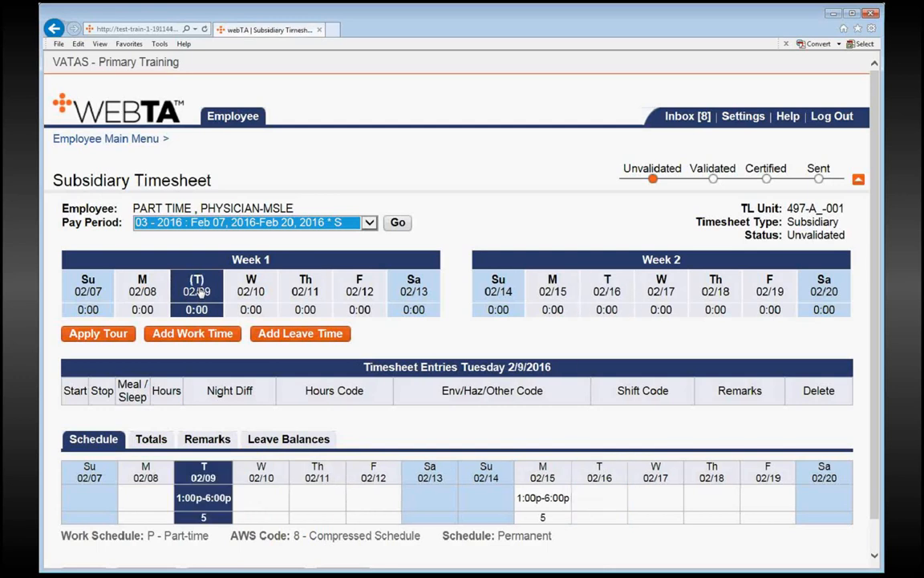
{"action": "left_click", "coordinate": [111, 336]}
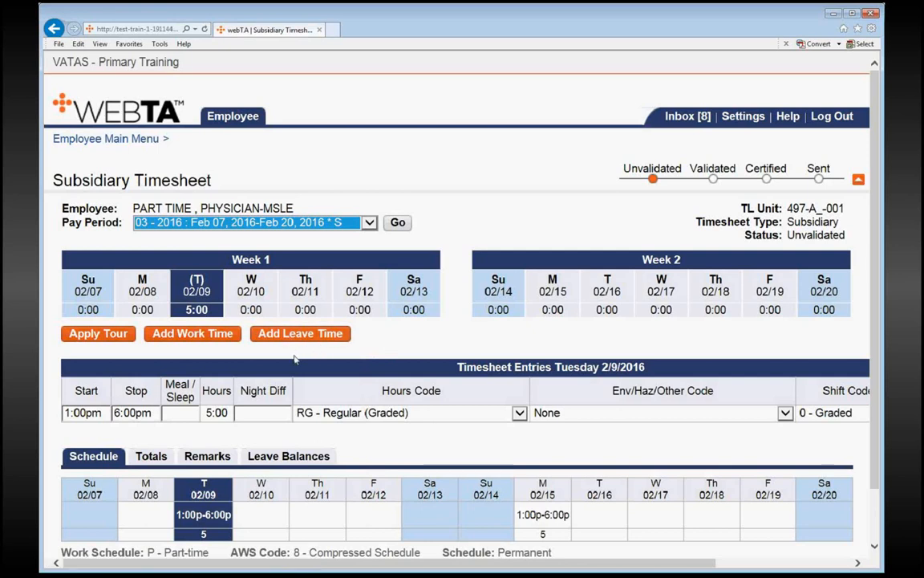
- Add a work time entry for Wednesday 02/10 from 8:00am to 11:00am
{"action": "left_click", "coordinate": [251, 310]}
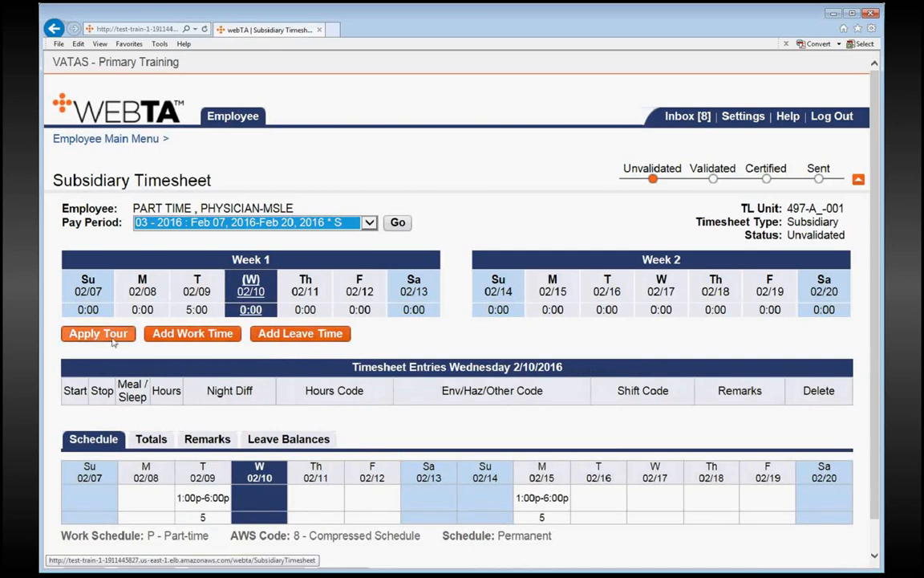
{"action": "left_click", "coordinate": [213, 337]}
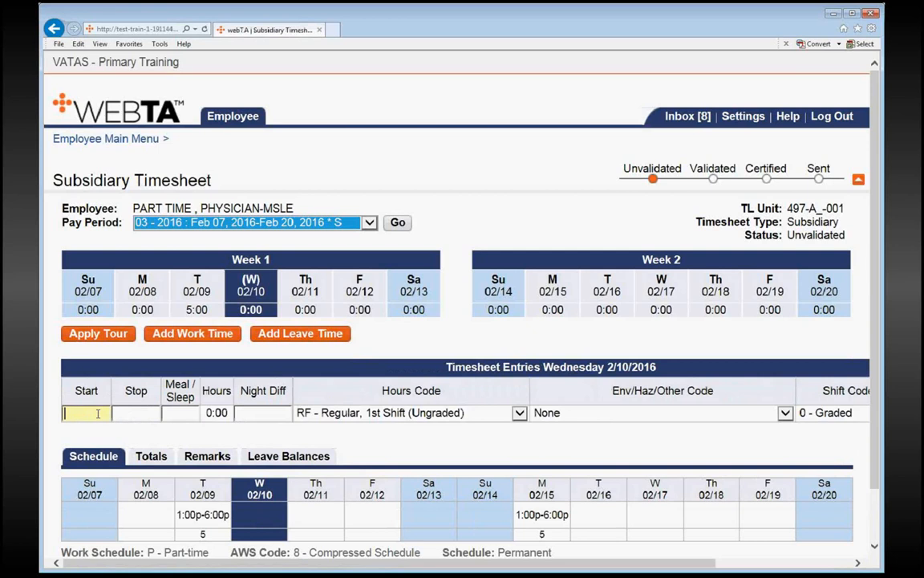
{"action": "type", "text": "8:00am"}
{"action": "key", "text": "Tab"}
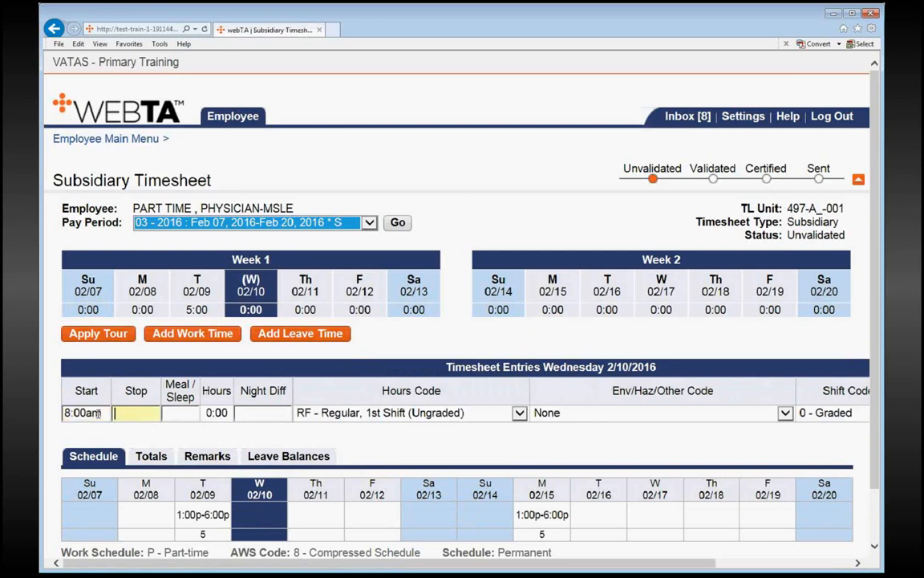
{"action": "type", "text": "11:00am"}
{"action": "key", "text": "Tab"}
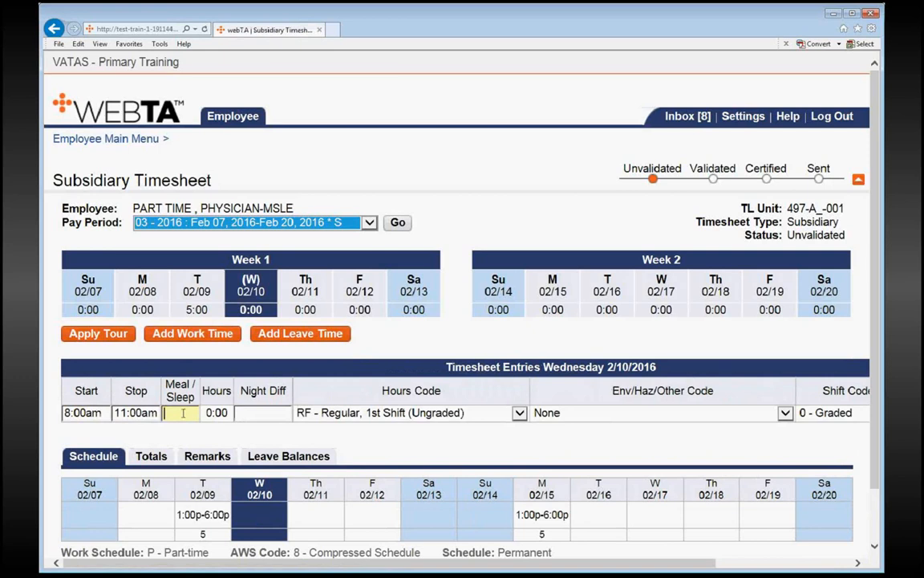
- Set the Wednesday 02/10 entry's hours code to RG - Regular (Graded) and save the timesheet
{"action": "left_click", "coordinate": [342, 415]}
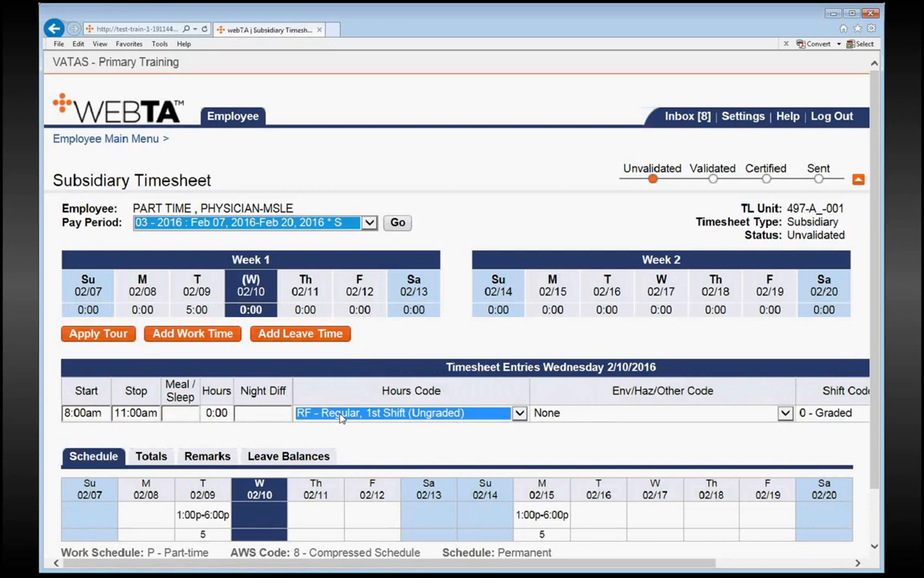
{"action": "left_click", "coordinate": [332, 206]}
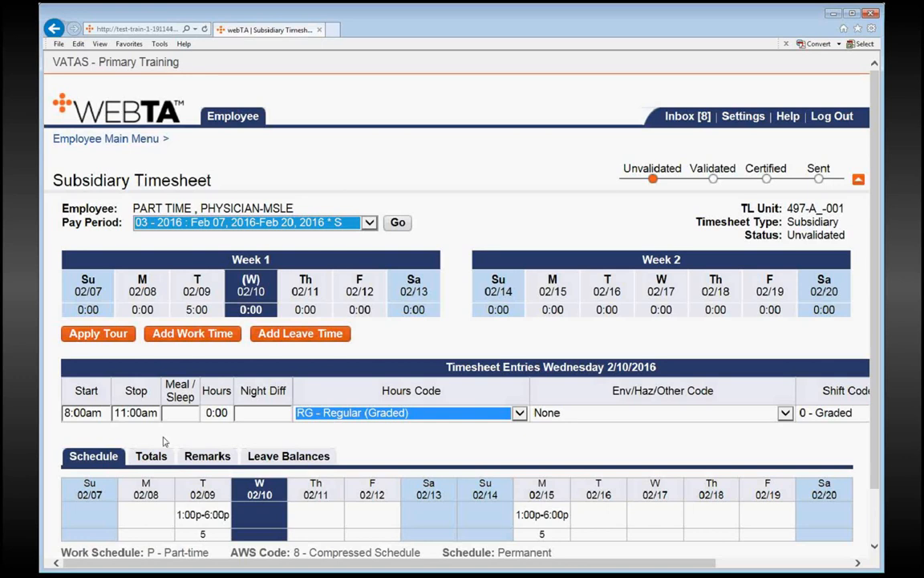
{"action": "scroll", "coordinate": [114, 446], "scroll_direction": "down", "scroll_amount": 2}
{"action": "left_click", "coordinate": [84, 531]}
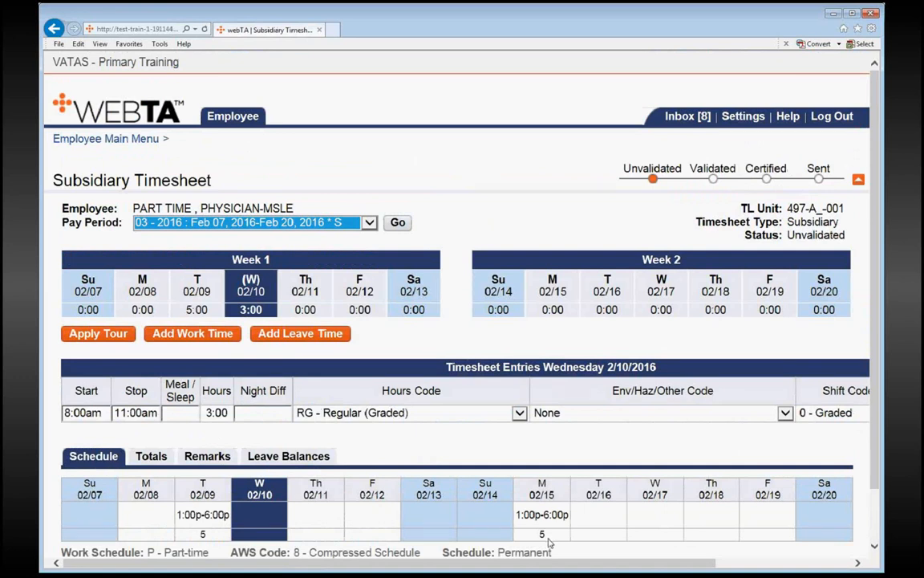
- Add a work time entry for Monday 02/15 from 1:00pm to 3:00pm
{"action": "mouse_move", "coordinate": [552, 533]}
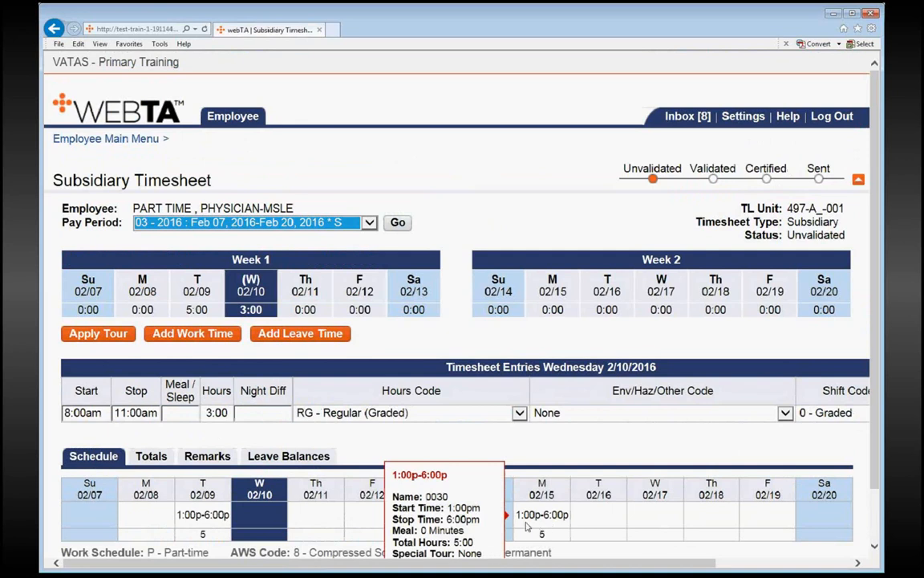
{"action": "left_click", "coordinate": [561, 295]}
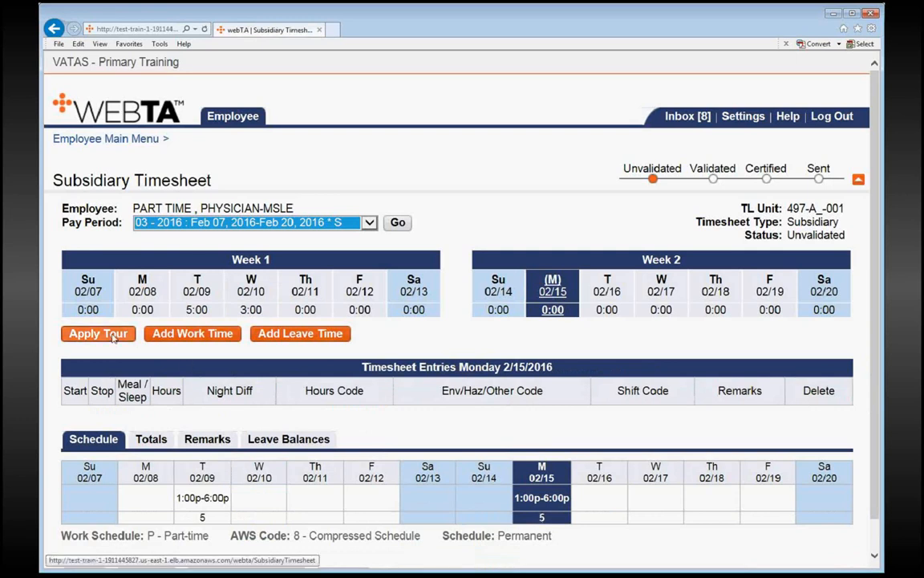
{"action": "left_click", "coordinate": [193, 336]}
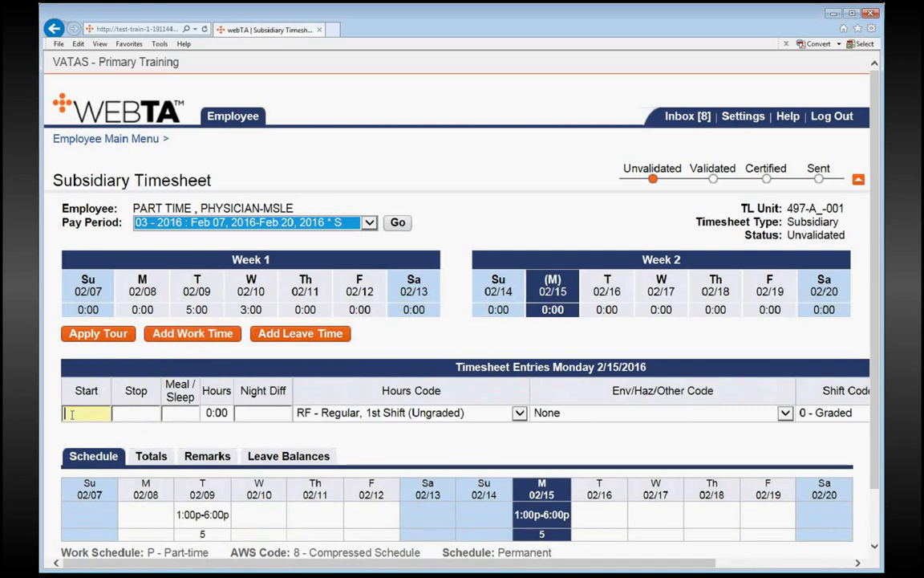
{"action": "type", "text": "1"}
{"action": "key", "text": "Tab"}
{"action": "key", "text": "shift+Tab"}
{"action": "type", "text": "1p"}
{"action": "key", "text": "Tab"}
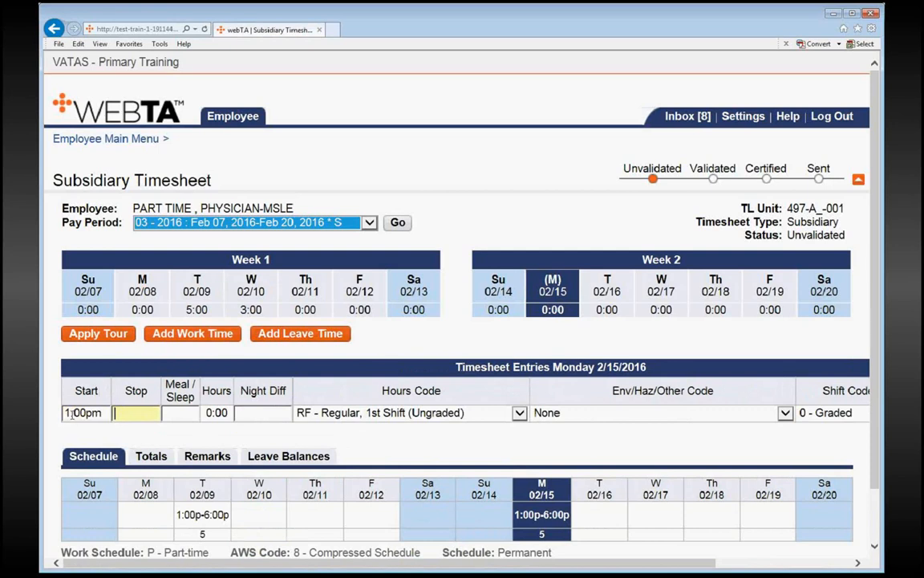
{"action": "type", "text": "3:00p"}
{"action": "key", "text": "Tab"}
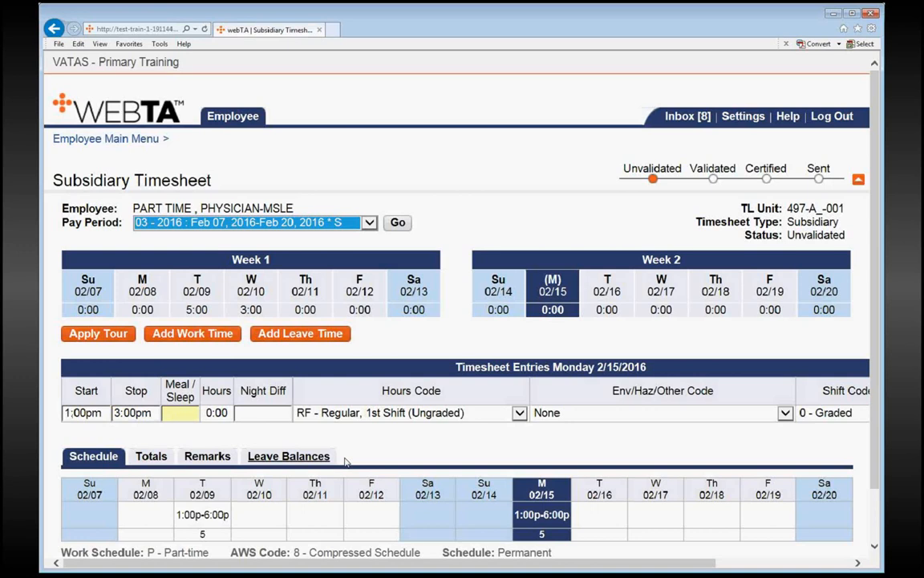
- Set the Monday 02/15 entry's hours code to RG - Regular (Graded) and save the timesheet
{"action": "key", "text": "Tab"}
{"action": "key", "text": "Tab"}
{"action": "type", "text": "rg"}
{"action": "scroll", "coordinate": [133, 497], "scroll_direction": "down", "scroll_amount": 2}
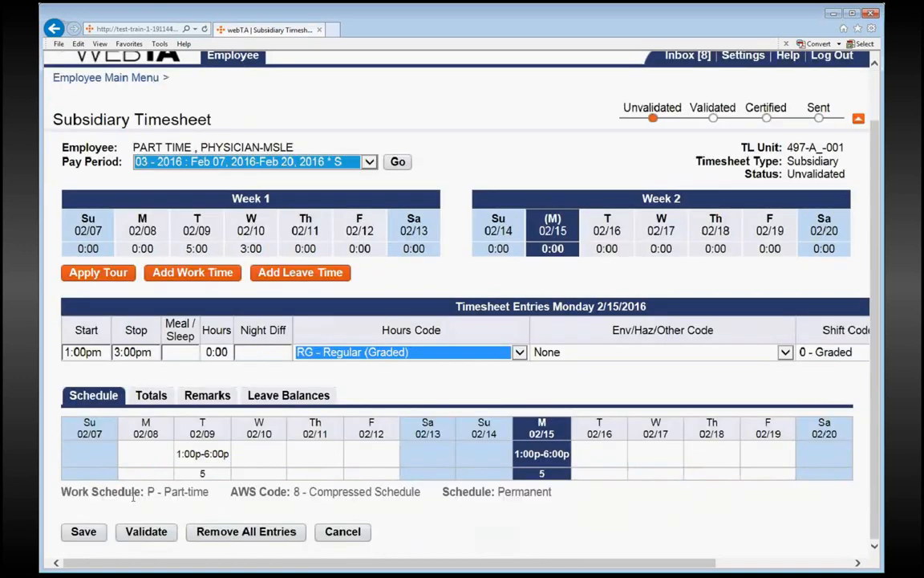
{"action": "left_click", "coordinate": [83, 531]}
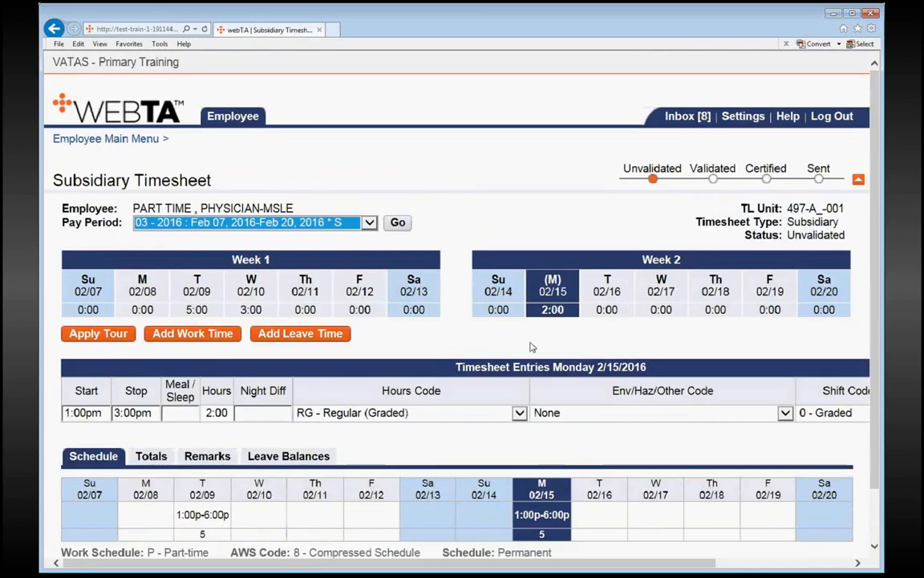
- Validate the subsidiary timesheet, reviewing its summary and affirming the certification statement at its end
{"action": "scroll", "coordinate": [493, 345], "scroll_direction": "down", "scroll_amount": 1}
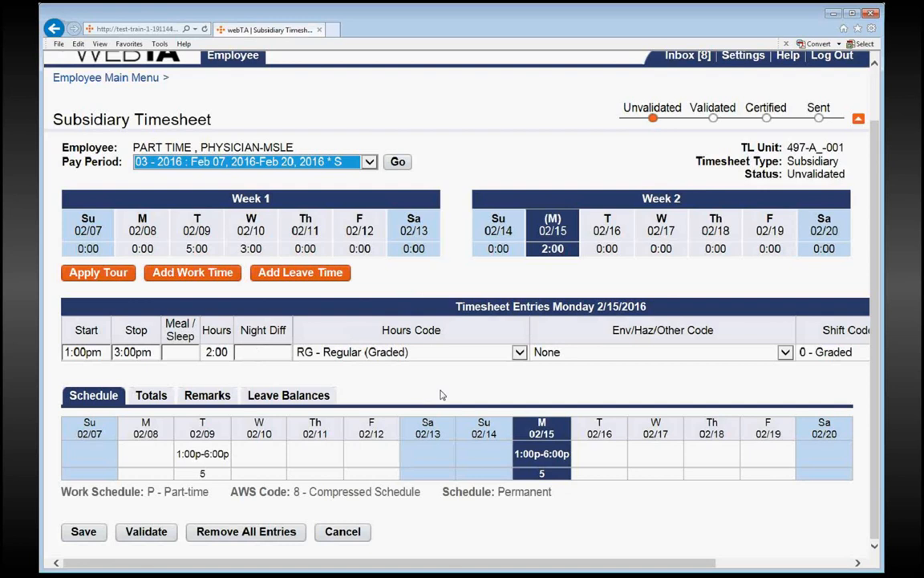
{"action": "left_click", "coordinate": [134, 541]}
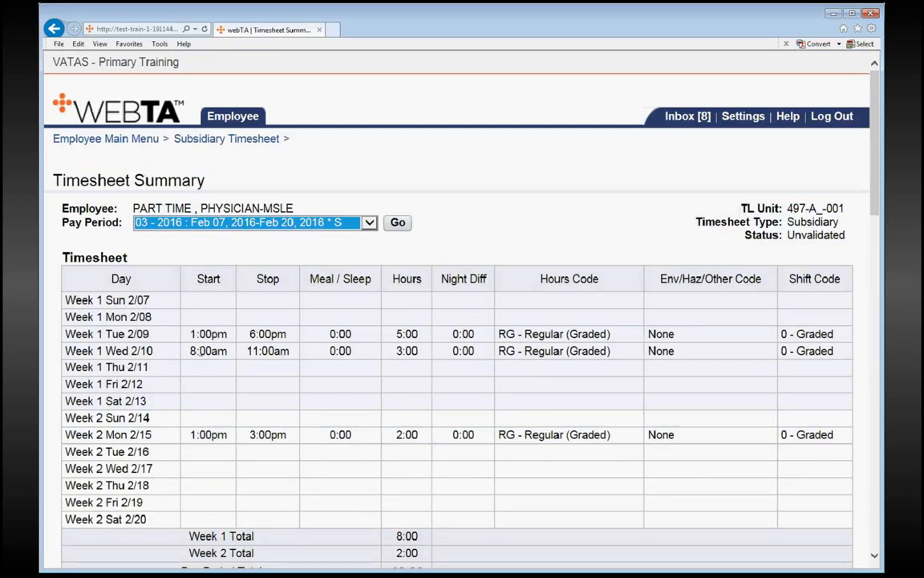
{"action": "scroll", "coordinate": [371, 357], "scroll_direction": "down", "scroll_amount": 2}
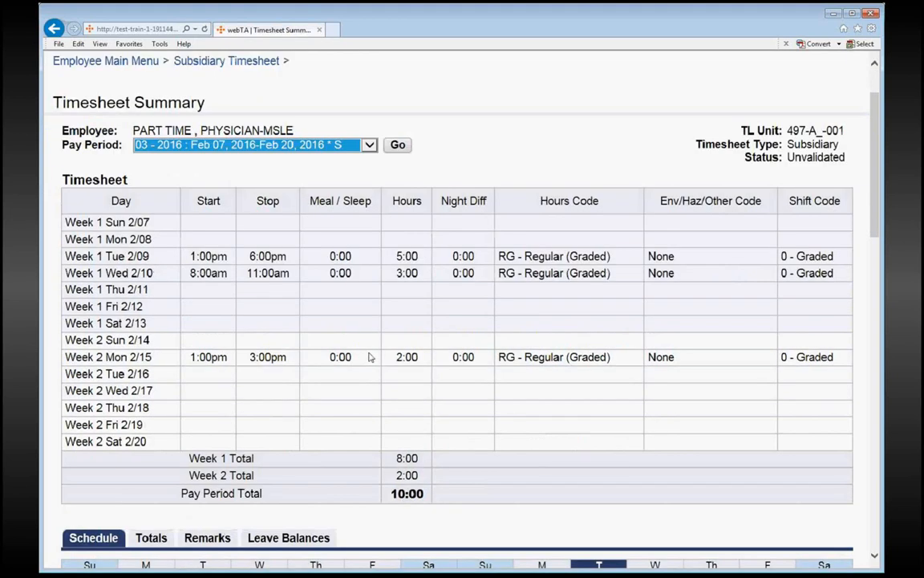
{"action": "scroll", "coordinate": [371, 357], "scroll_direction": "down", "scroll_amount": 2}
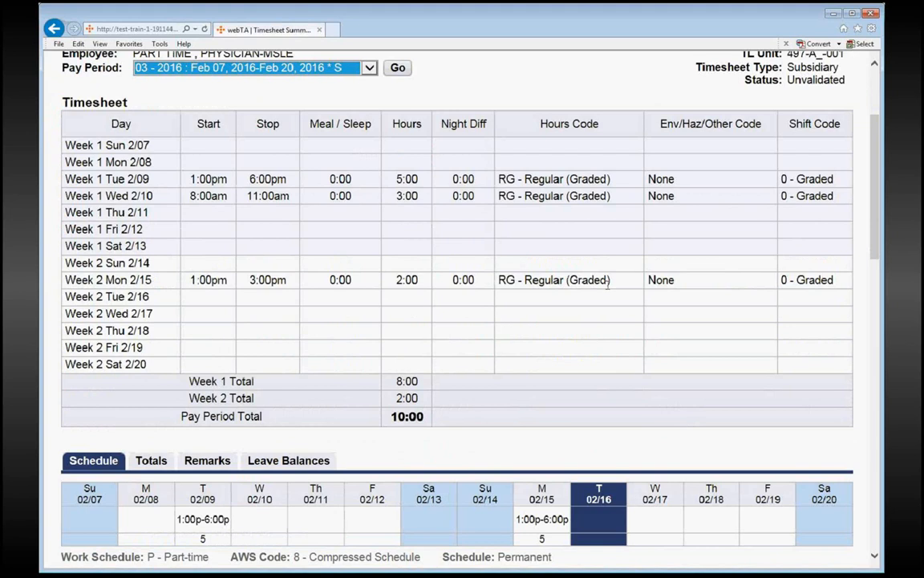
{"action": "scroll", "coordinate": [608, 296], "scroll_direction": "up", "scroll_amount": 2}
{"action": "scroll", "coordinate": [539, 327], "scroll_direction": "down", "scroll_amount": 1}
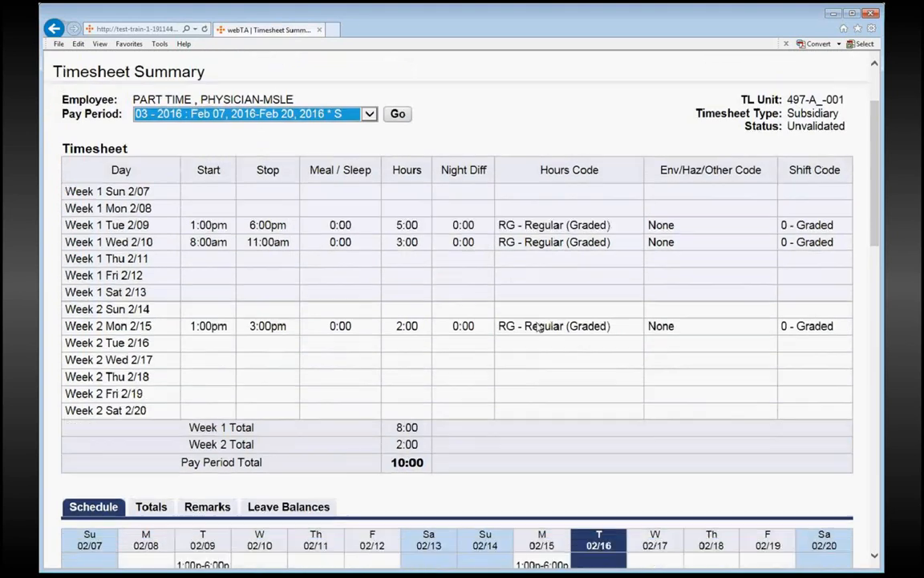
{"action": "scroll", "coordinate": [539, 327], "scroll_direction": "down", "scroll_amount": 8}
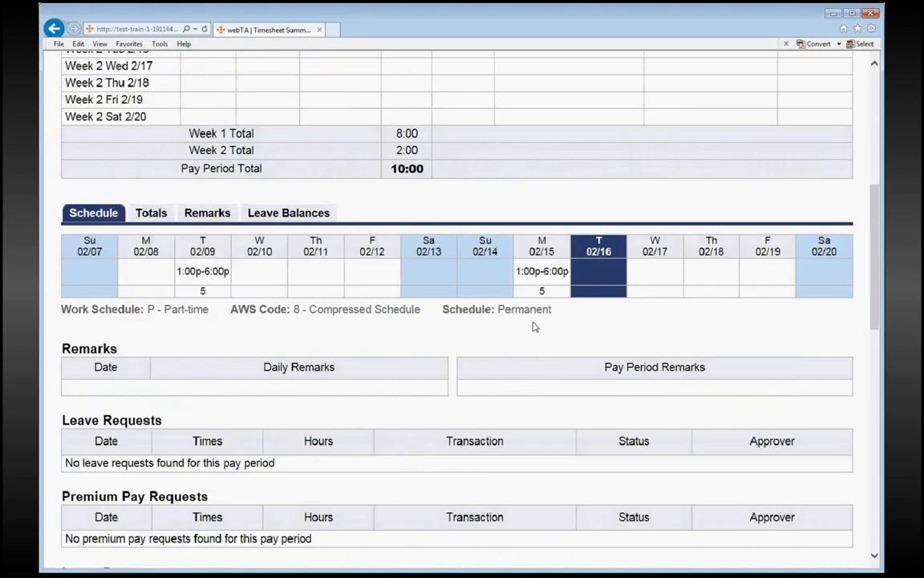
{"action": "scroll", "coordinate": [533, 326], "scroll_direction": "down", "scroll_amount": 10}
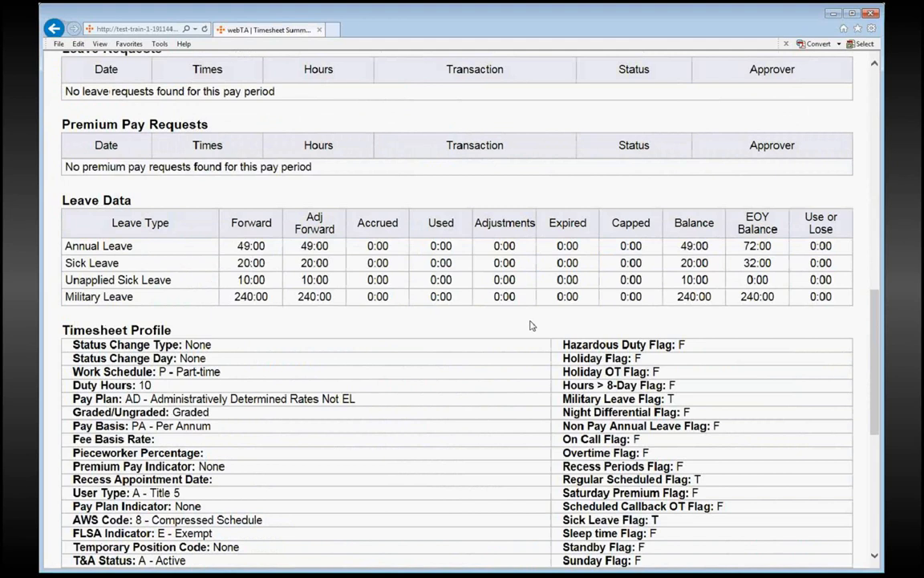
{"action": "scroll", "coordinate": [531, 326], "scroll_direction": "down", "scroll_amount": 11}
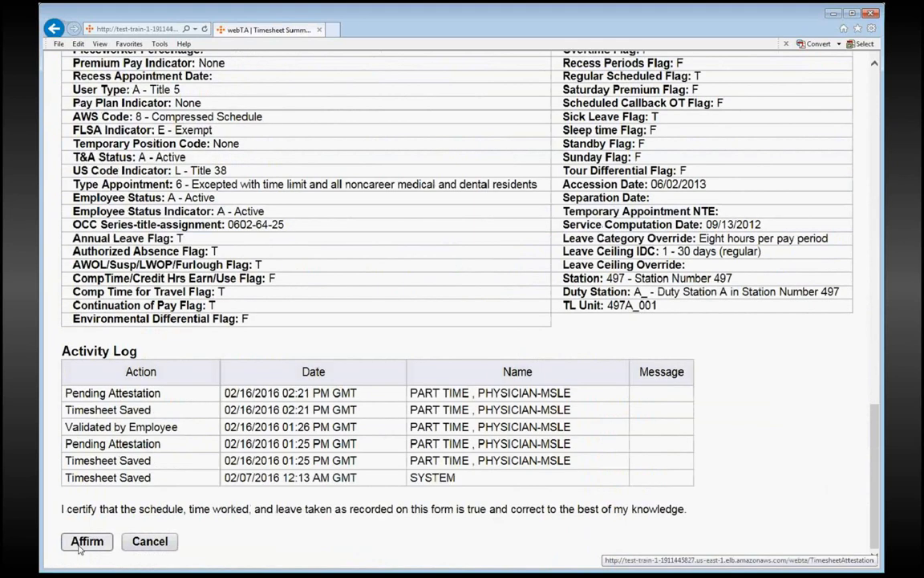
{"action": "left_click", "coordinate": [87, 542]}
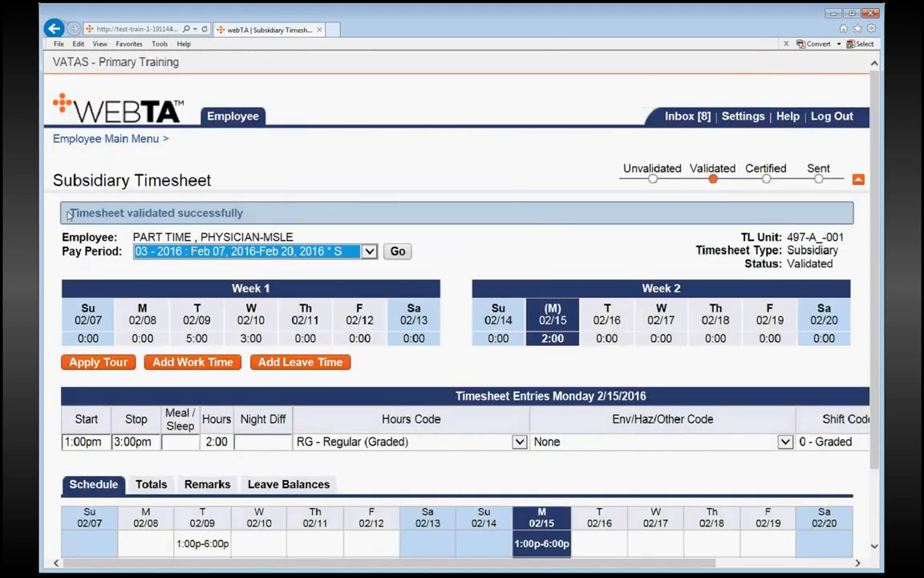
{"action": "left_click_drag", "start_coordinate": [69, 212], "coordinate": [119, 213]}
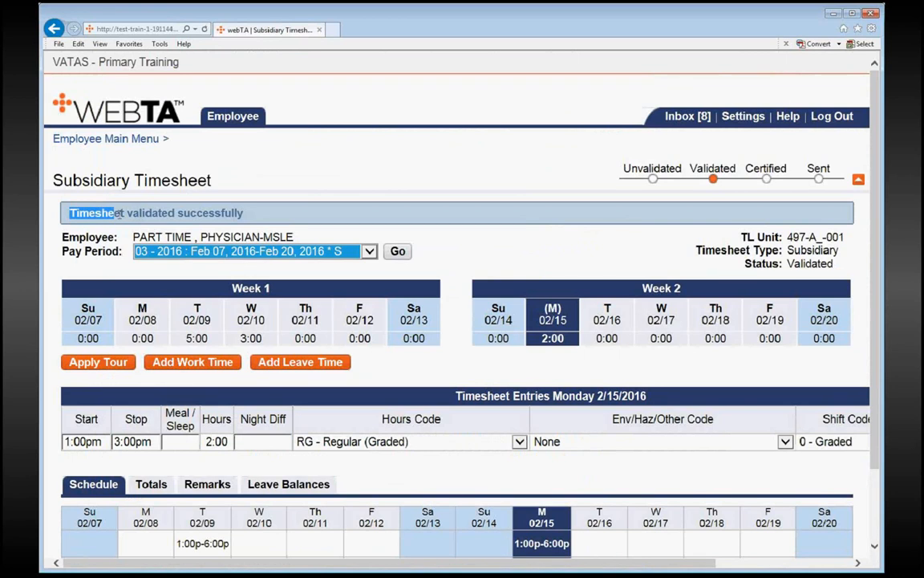
{"action": "left_click", "coordinate": [261, 217]}
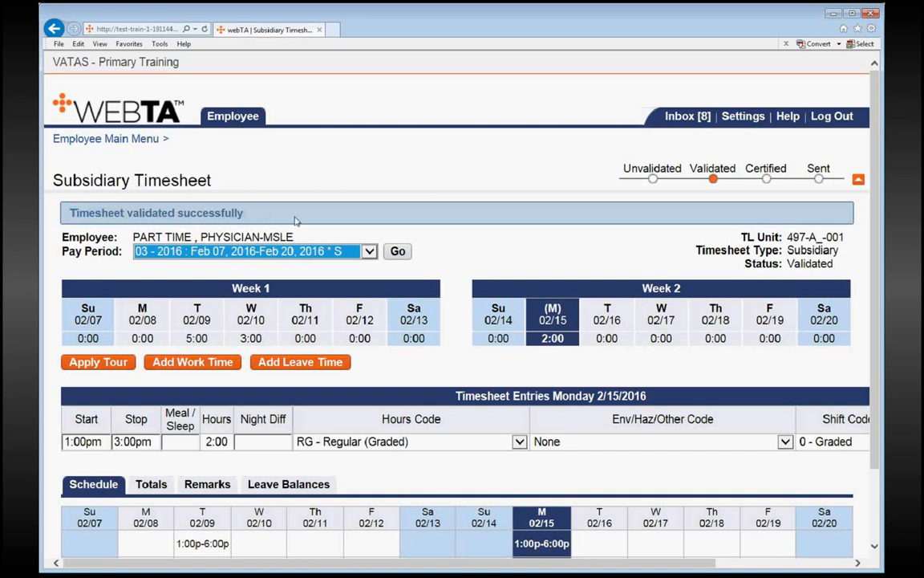
{"action": "double_click", "coordinate": [714, 167]}
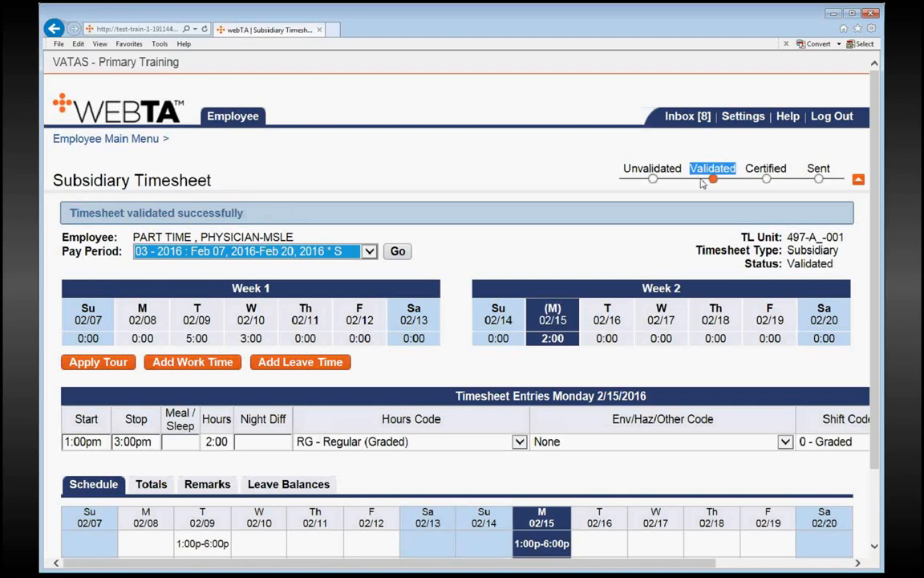